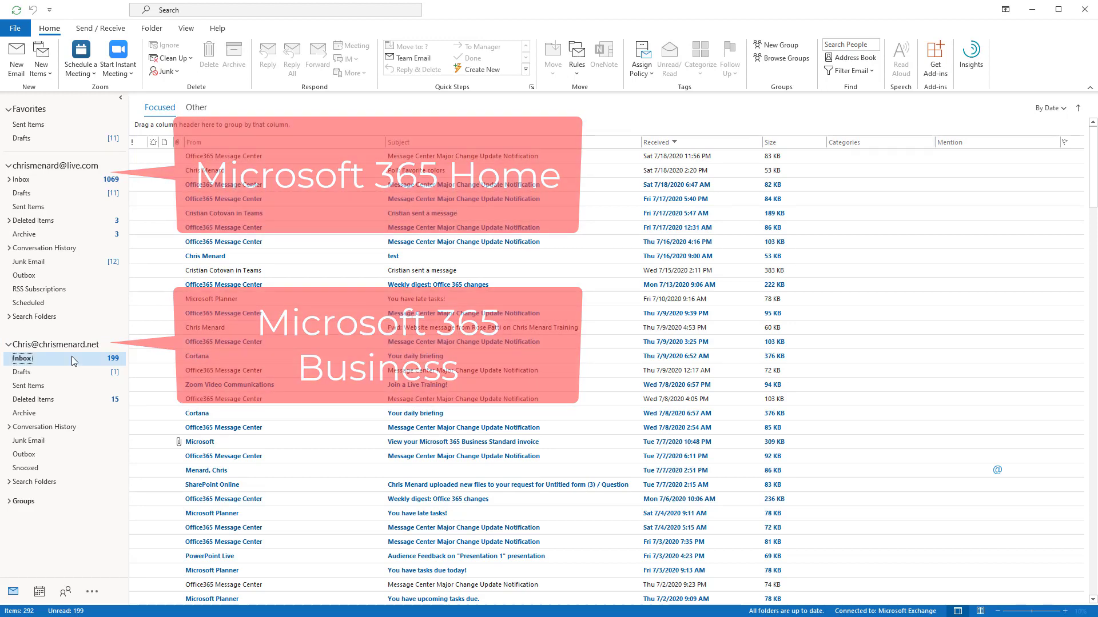
- Start a new email from the second account's inbox and move its window to the top left
click(79, 366)
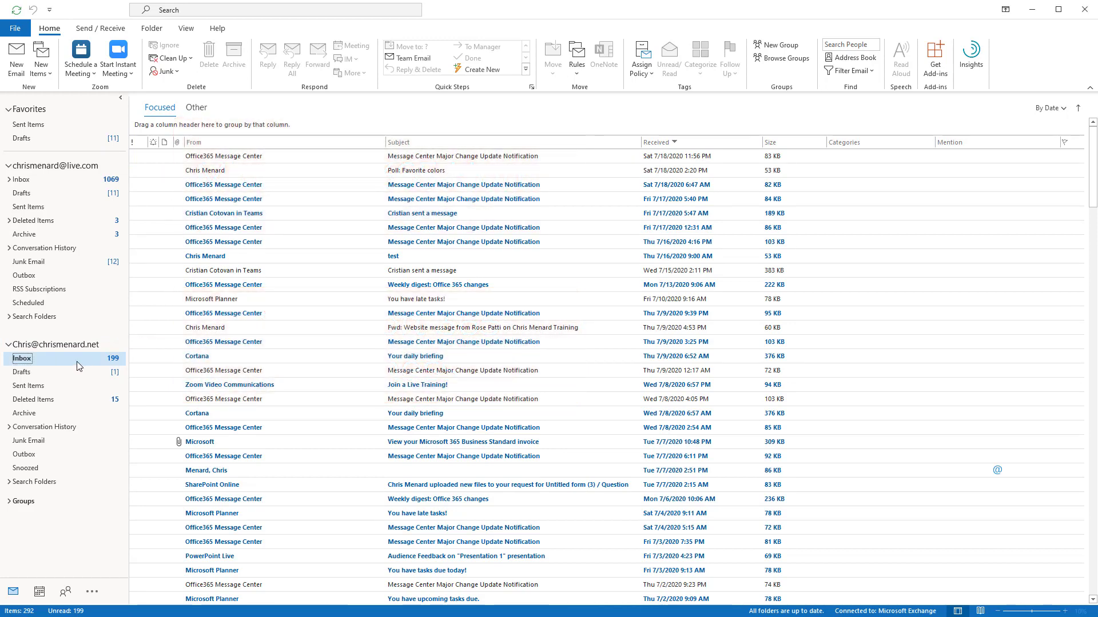
click(21, 73)
drag(376, 78, 306, 26)
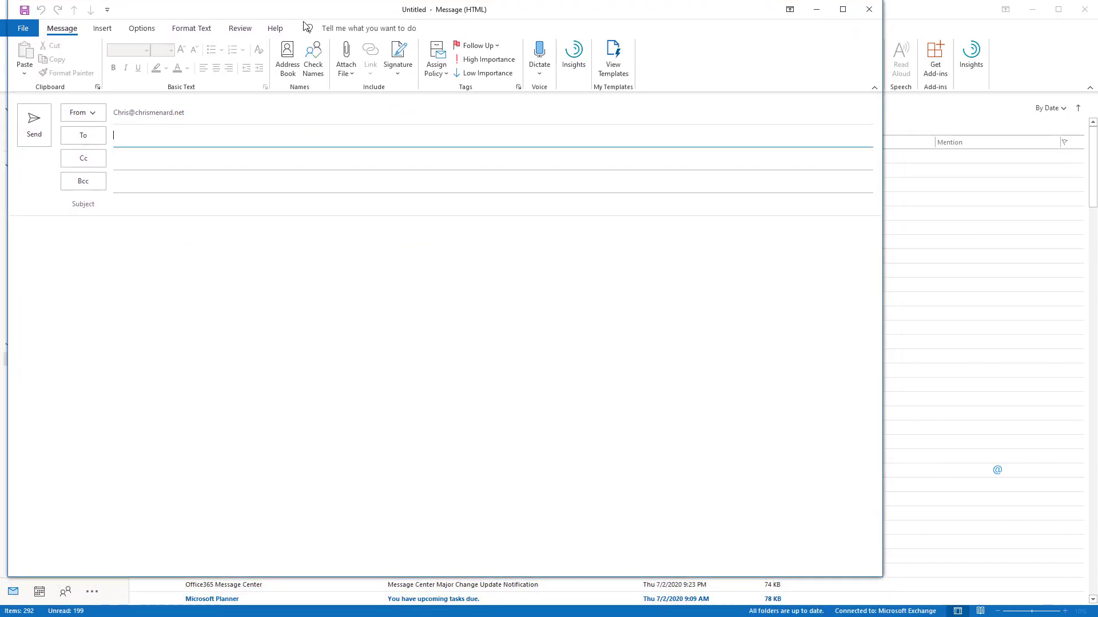
- Address the message to your own address and give it the subject 'Test on Sunday'
click(217, 128)
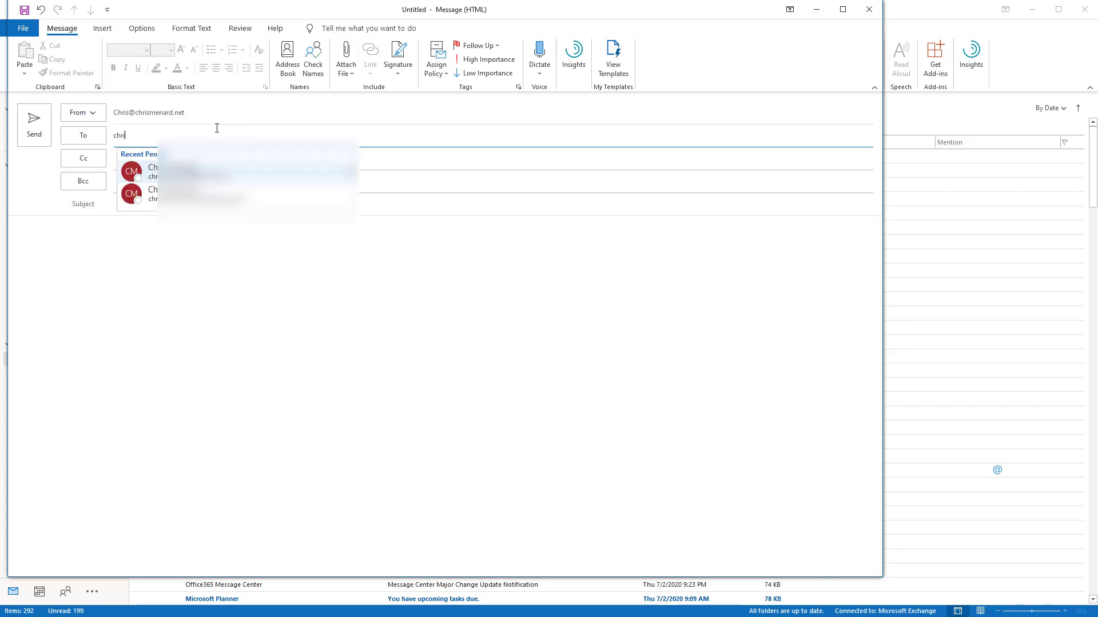
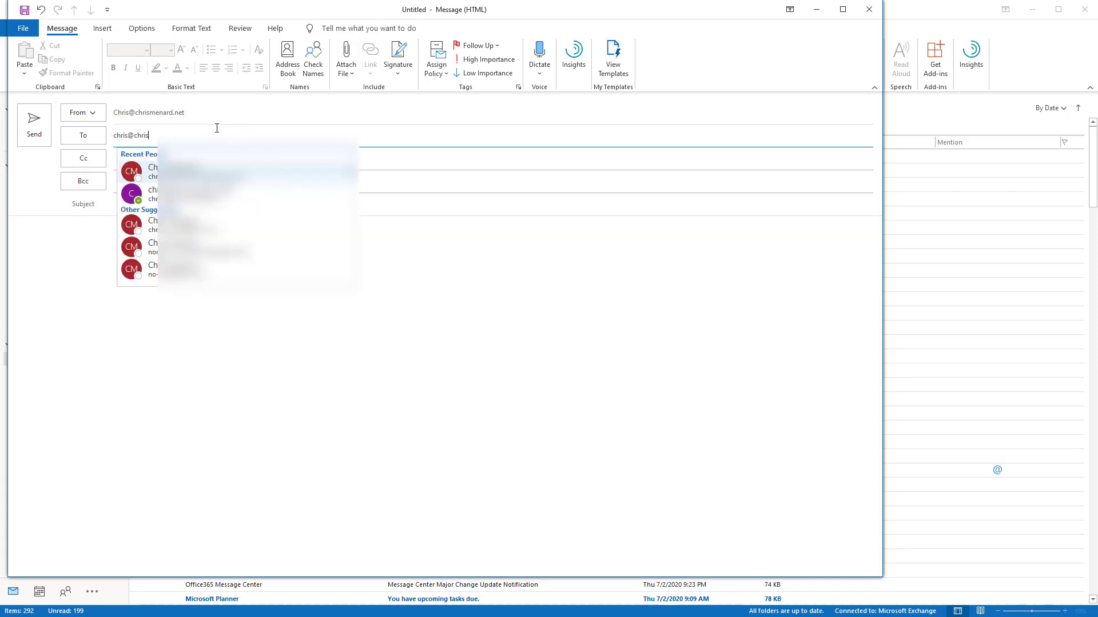
click(216, 193)
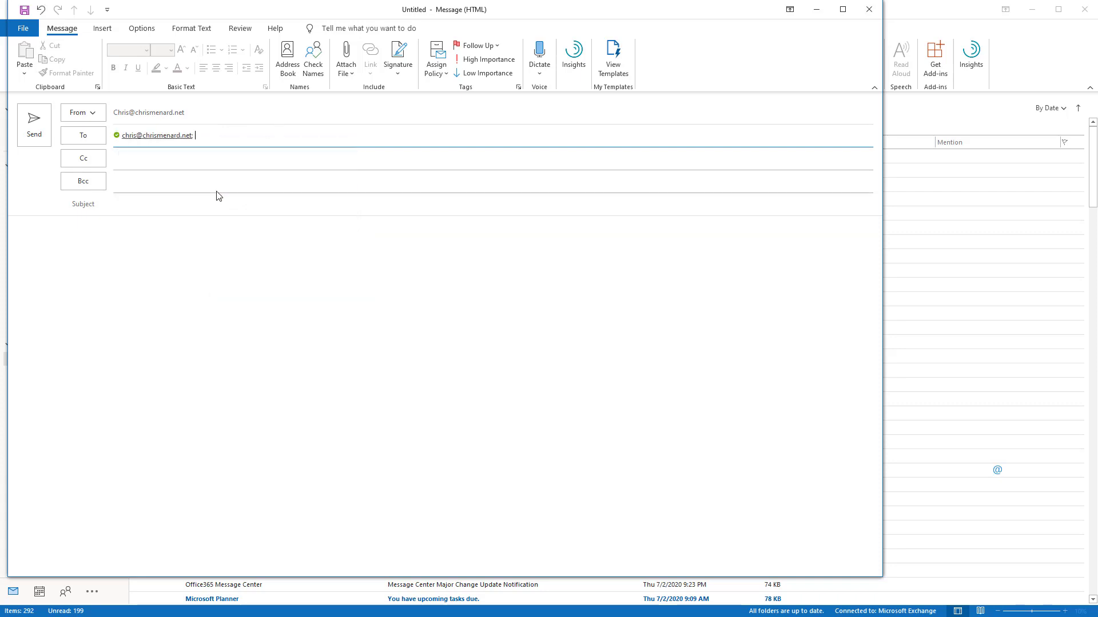
click(135, 208)
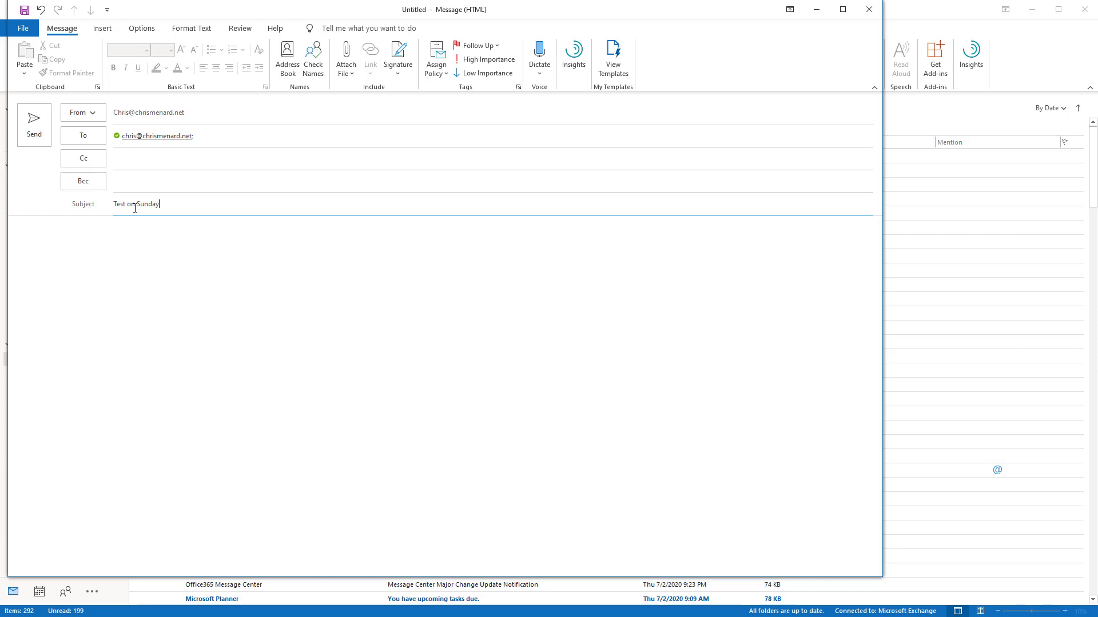
click(66, 236)
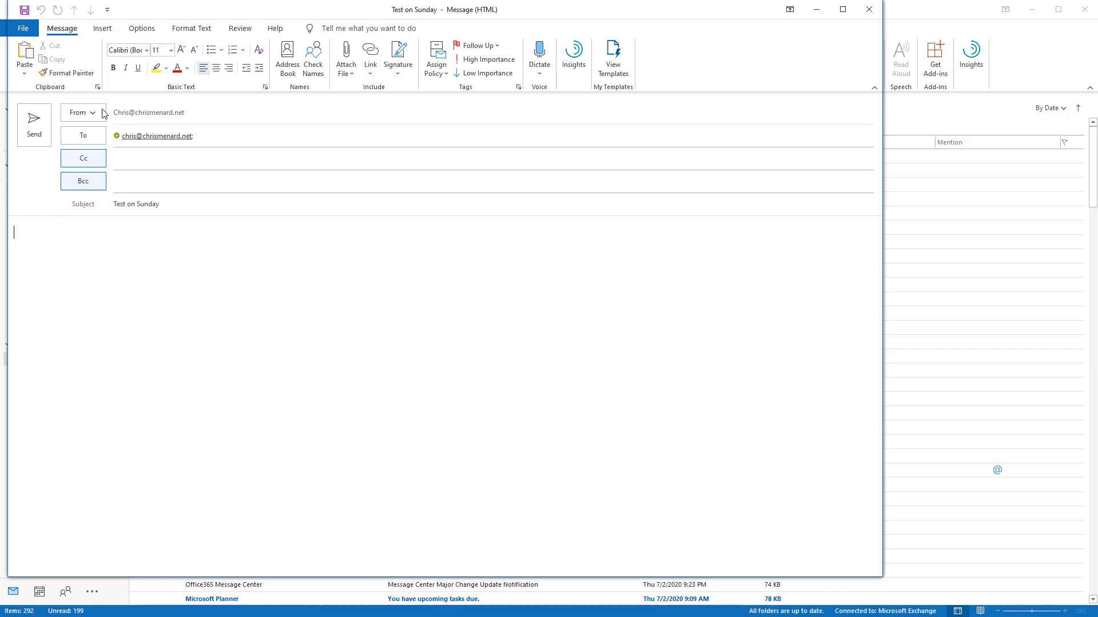
- Create a poll asking 'Are you working from home next week?'
click(103, 29)
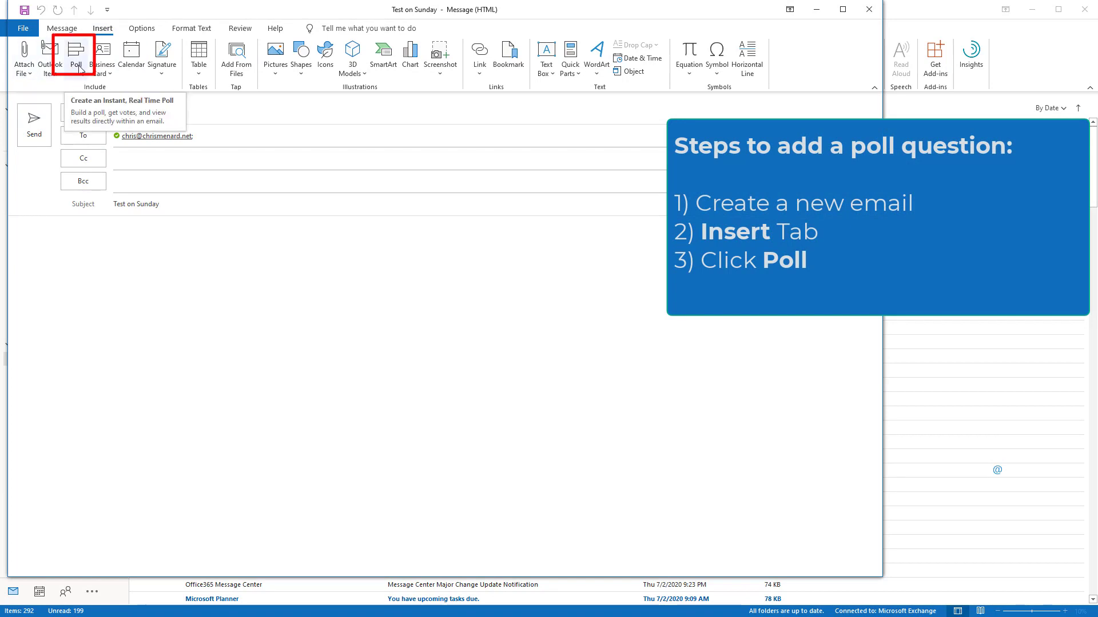
click(80, 69)
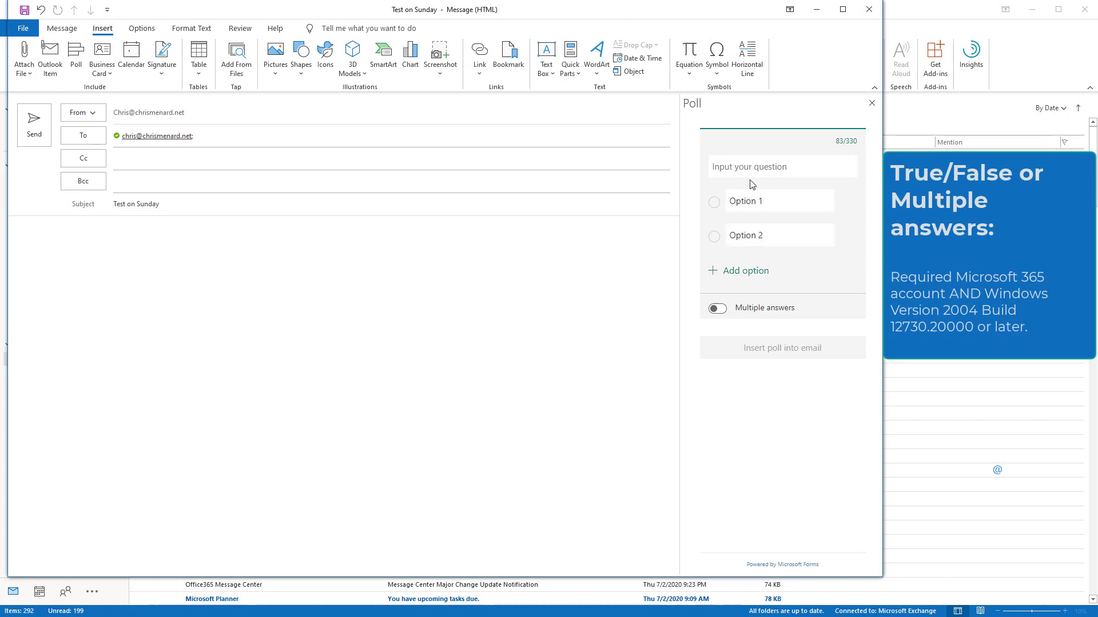
click(799, 168)
text(Are you )
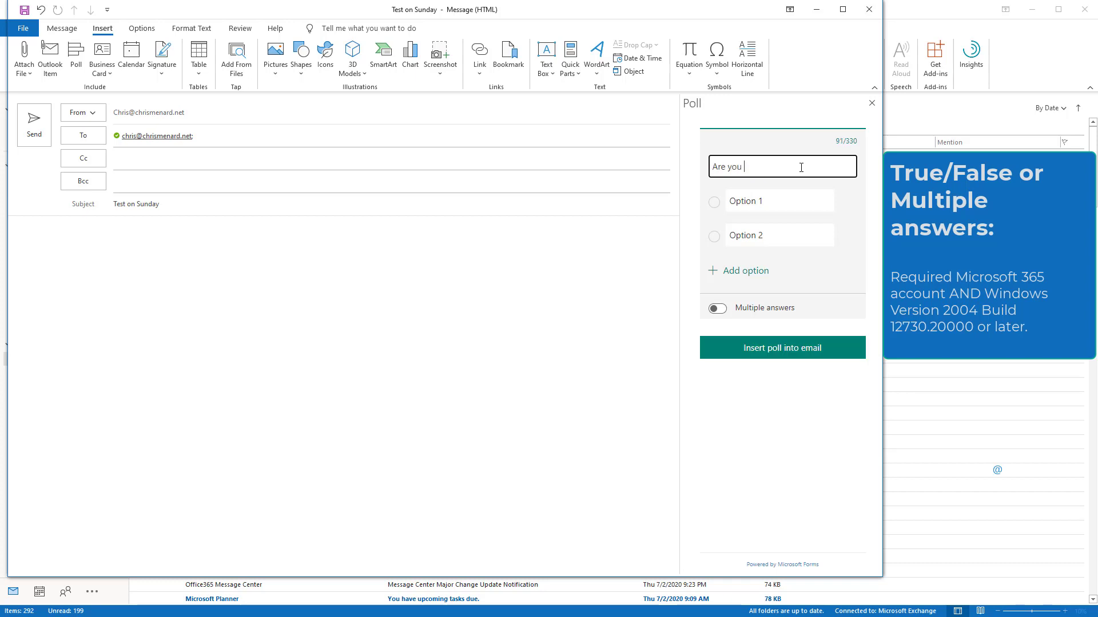
text(working from home next week?)
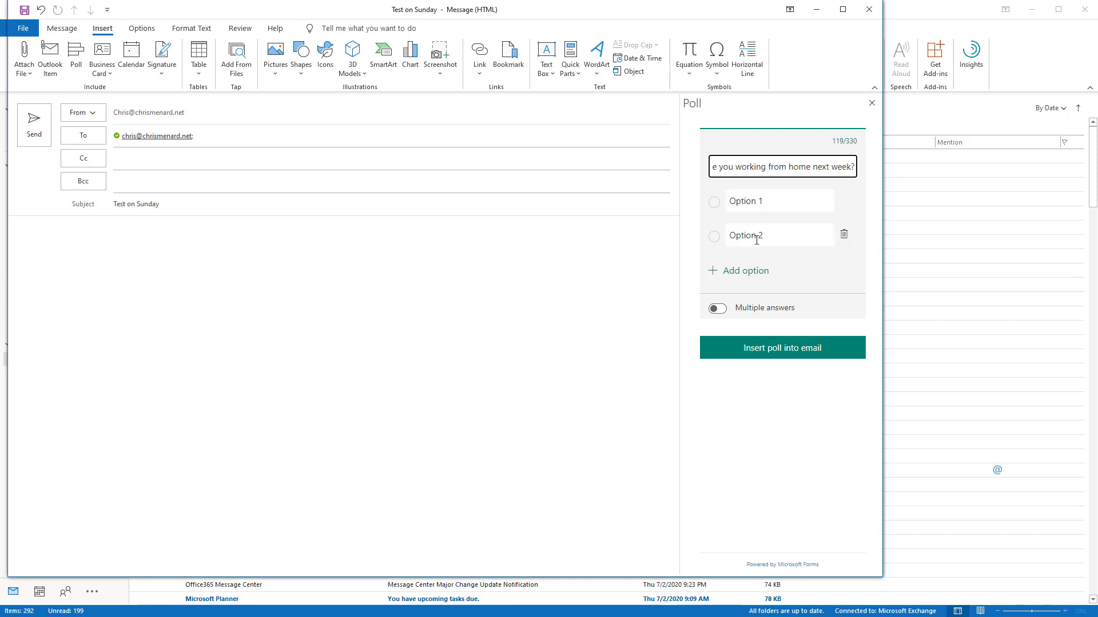
- Set the poll's two answer choices to Yes and No
click(769, 206)
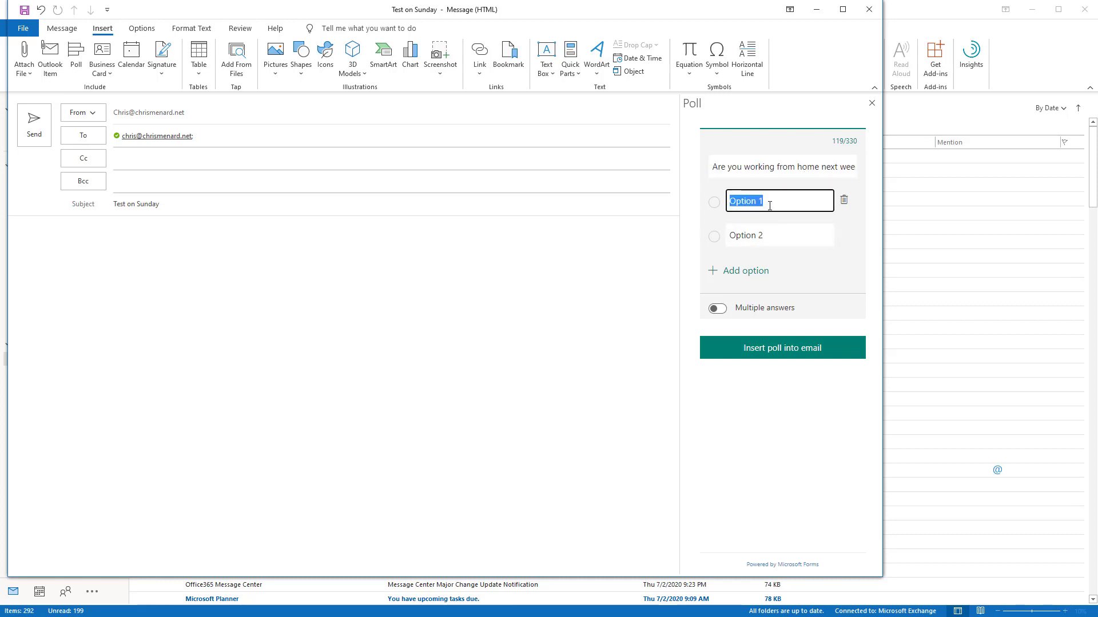
text(Yes)
key(Tab)
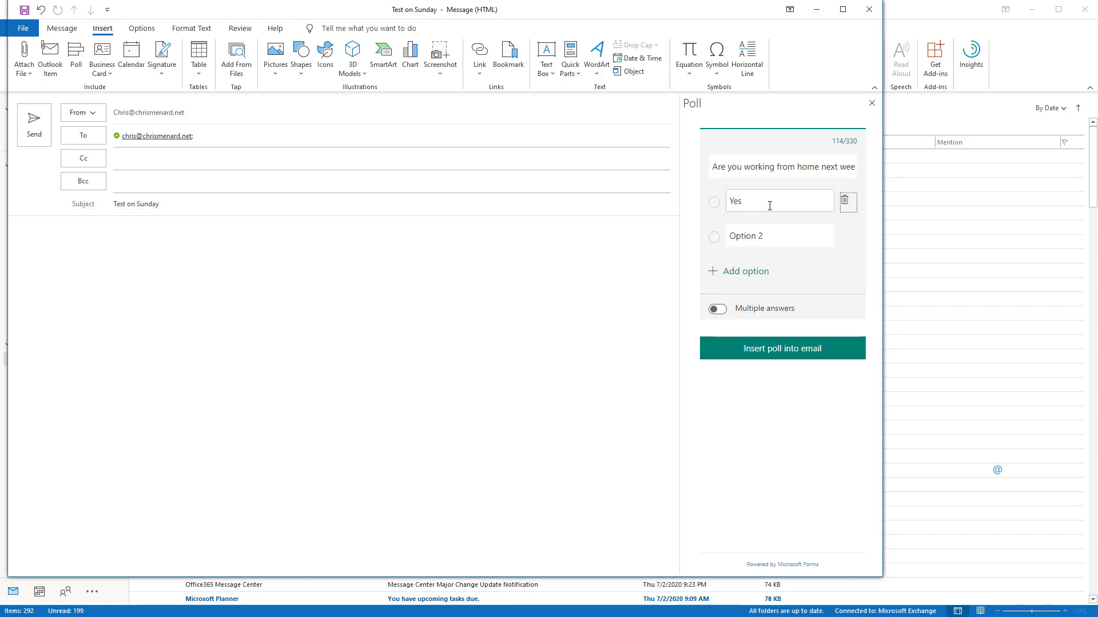
key(Tab)
text(No)
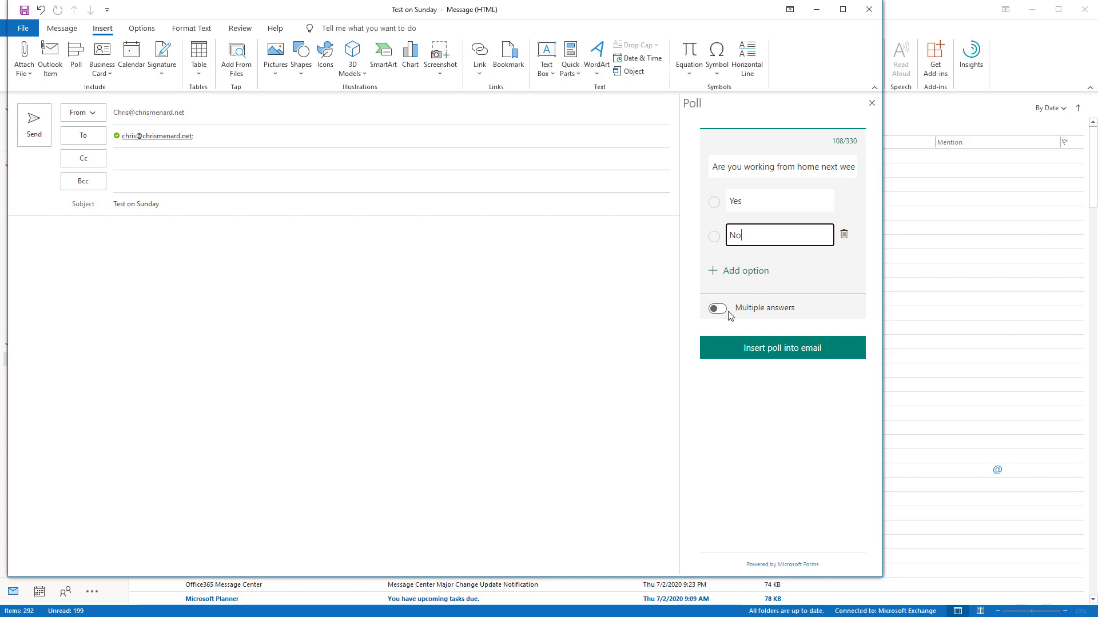
- Insert the Yes/No poll into the Test on Sunday email, dismiss the voting tip, and send it
click(776, 351)
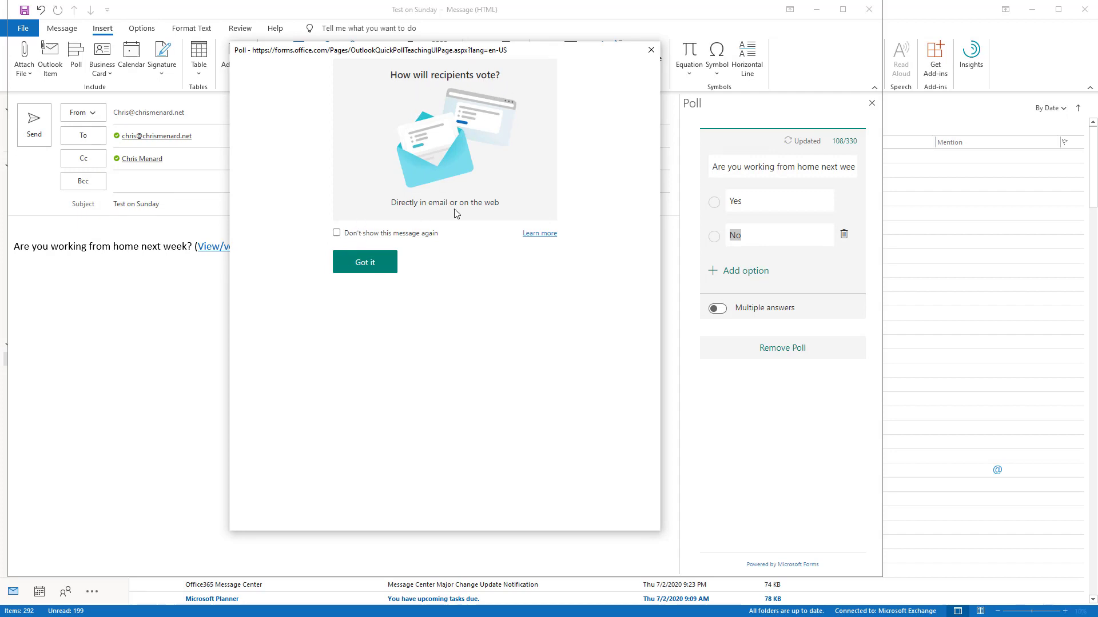
click(362, 273)
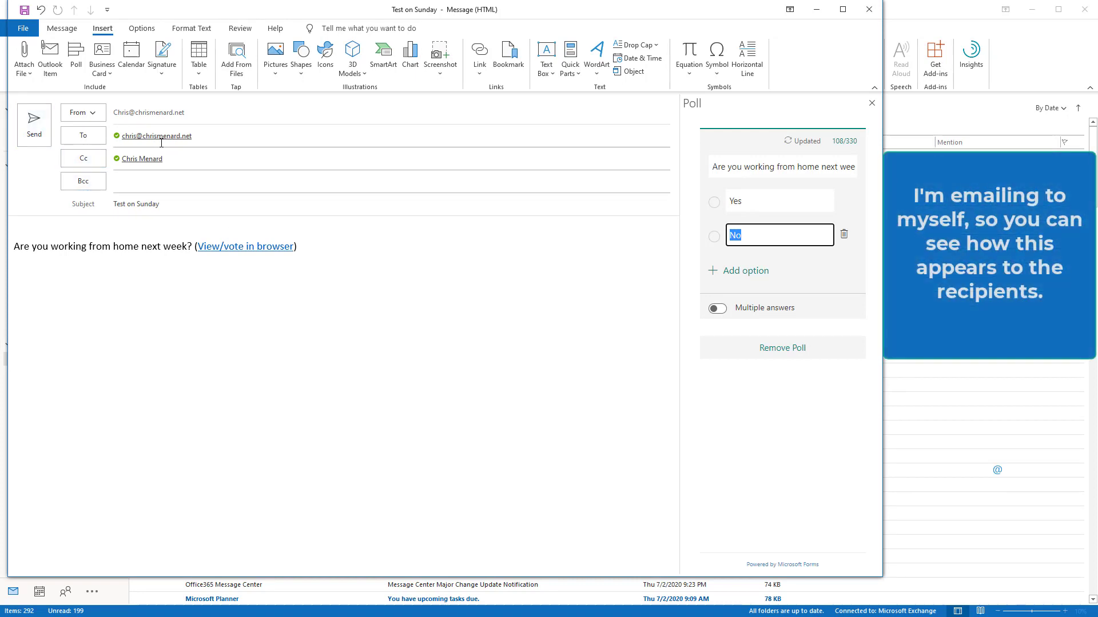
click(44, 139)
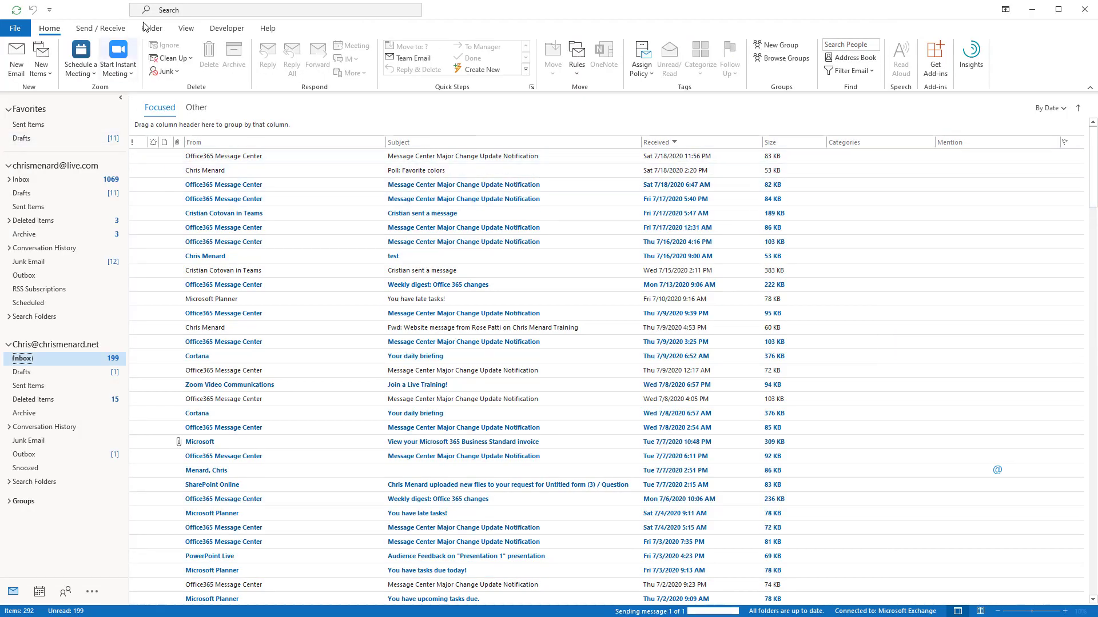
- Run Send/Receive All Folders and open the newly arrived Test on Sunday email
click(100, 28)
click(80, 44)
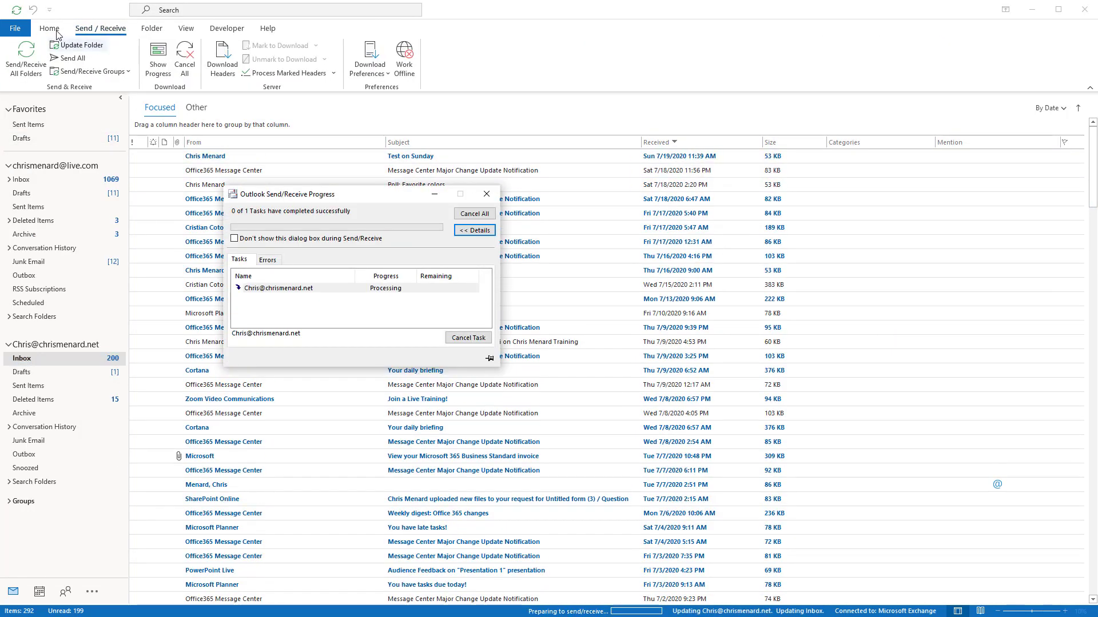
click(419, 158)
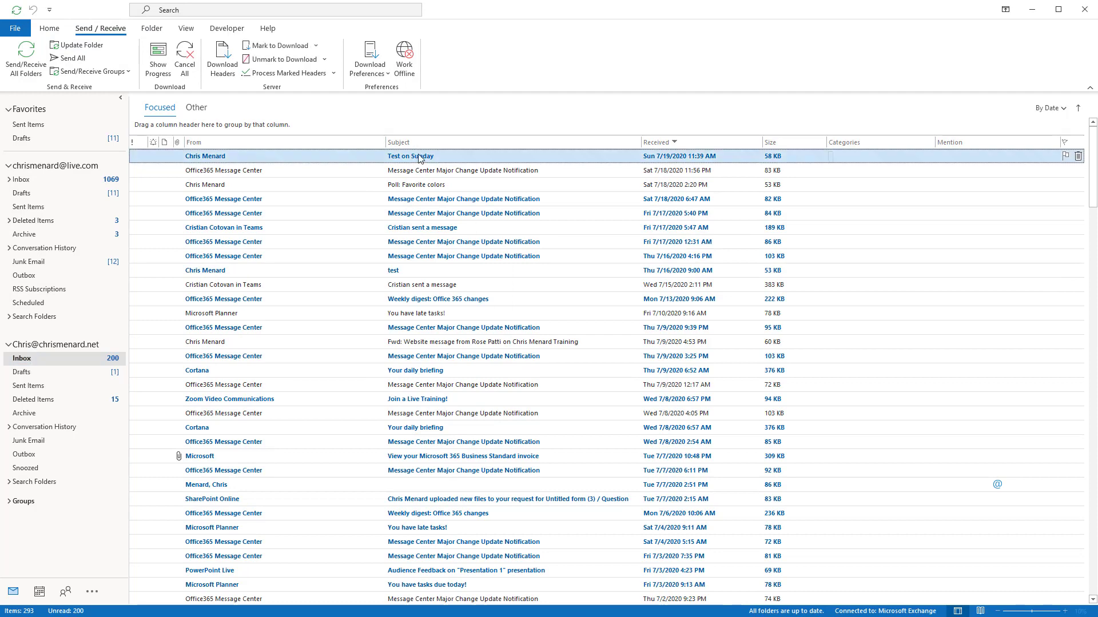
double_click(420, 159)
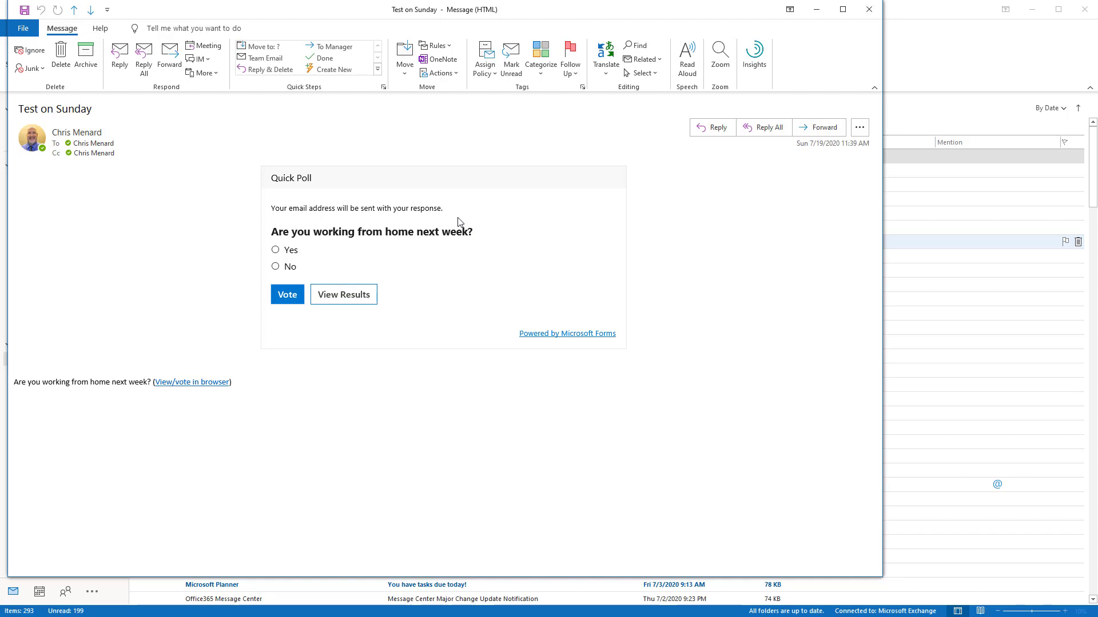
- Vote Yes in the Quick Poll and refresh the results
click(277, 252)
click(289, 296)
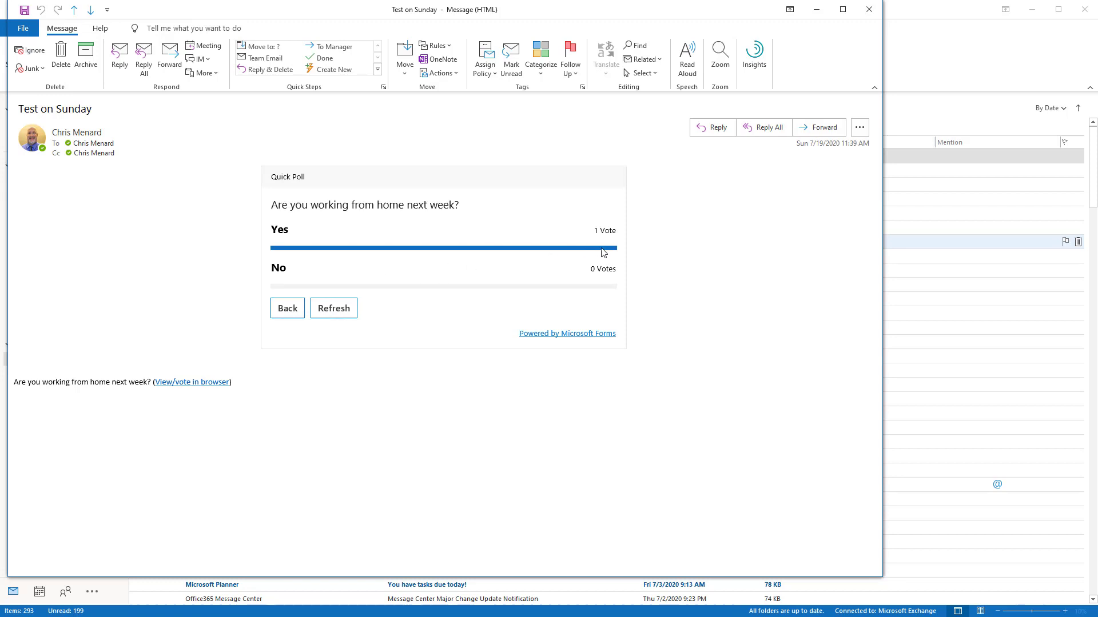
click(342, 319)
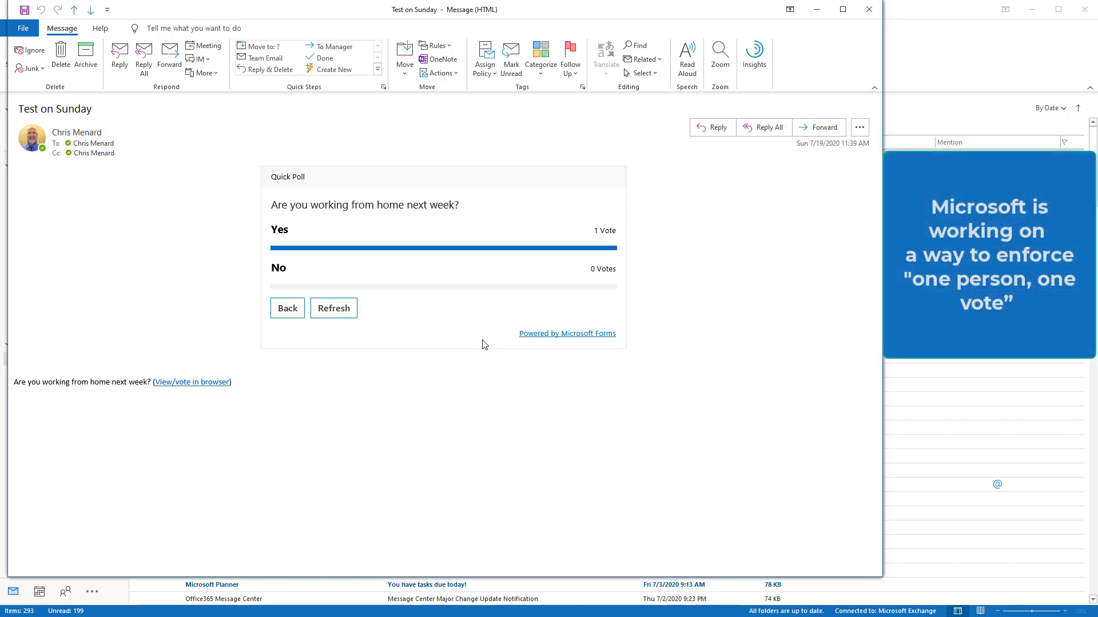
- Cast two more Yes votes, bringing the poll to 3 Yes and 0 No
click(286, 308)
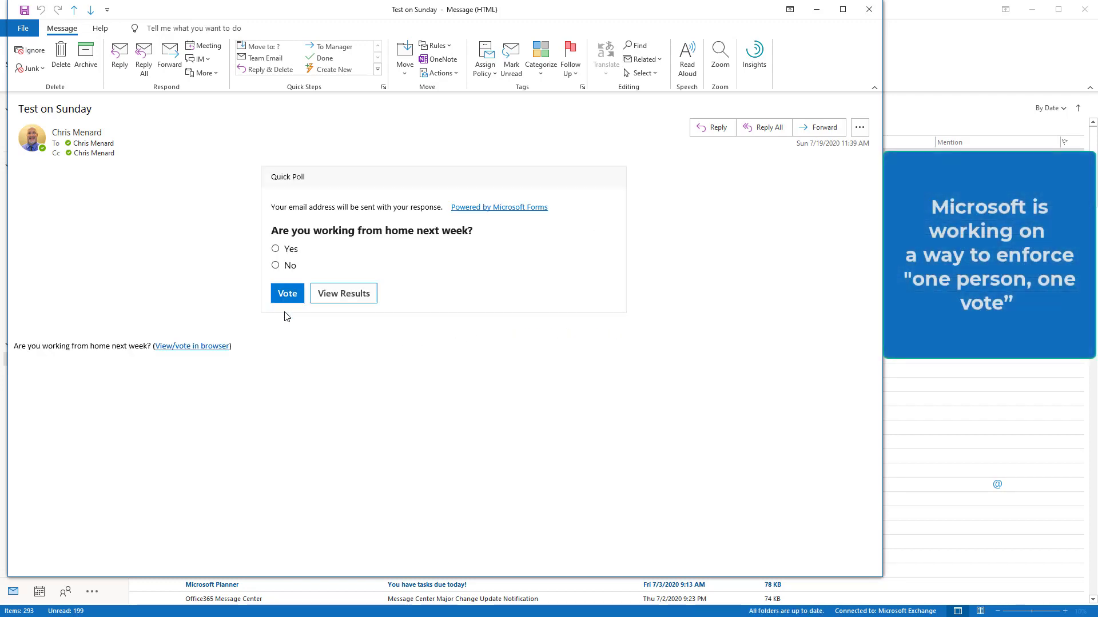
click(275, 249)
click(287, 293)
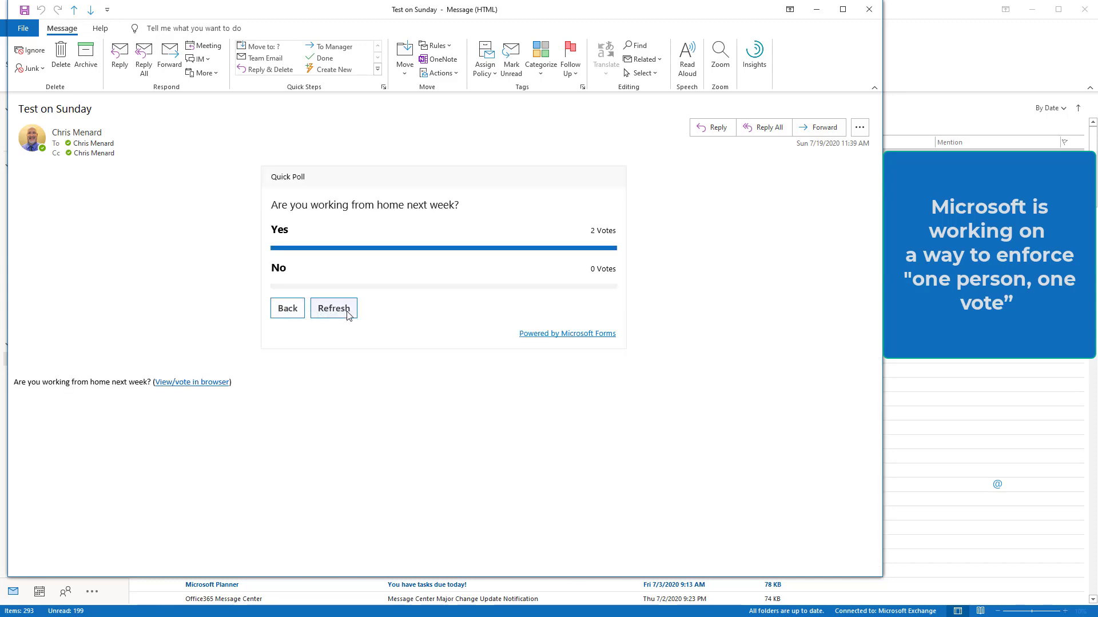
click(343, 310)
click(286, 309)
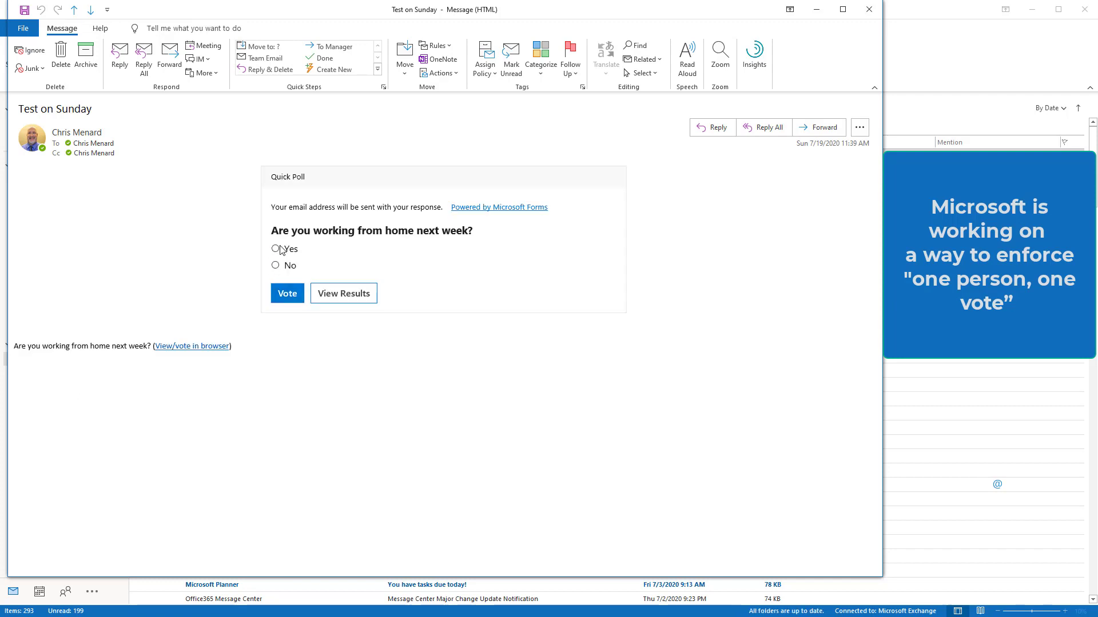
click(287, 296)
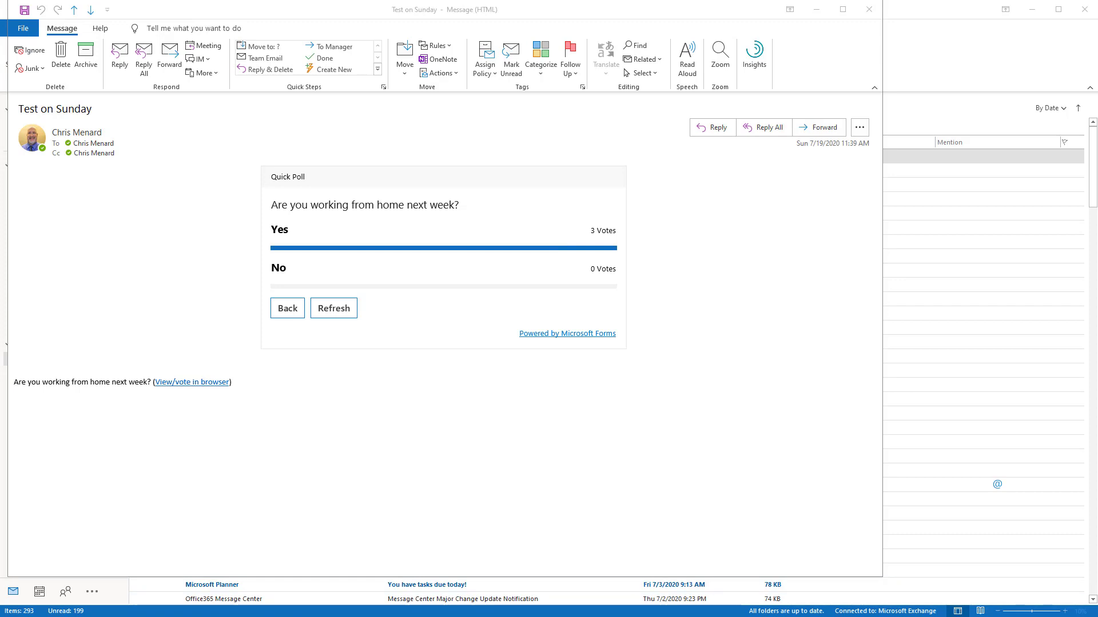
- In Outlook on the web, open Test on Sunday and vote Yes, making 4 Yes votes
key(alt+Tab)
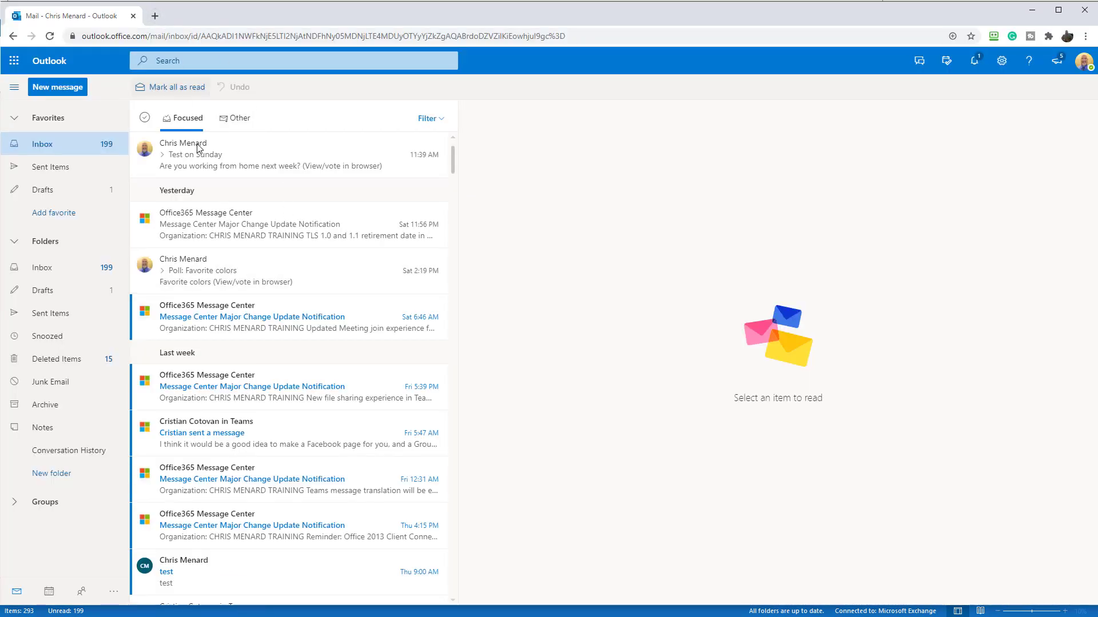
click(197, 147)
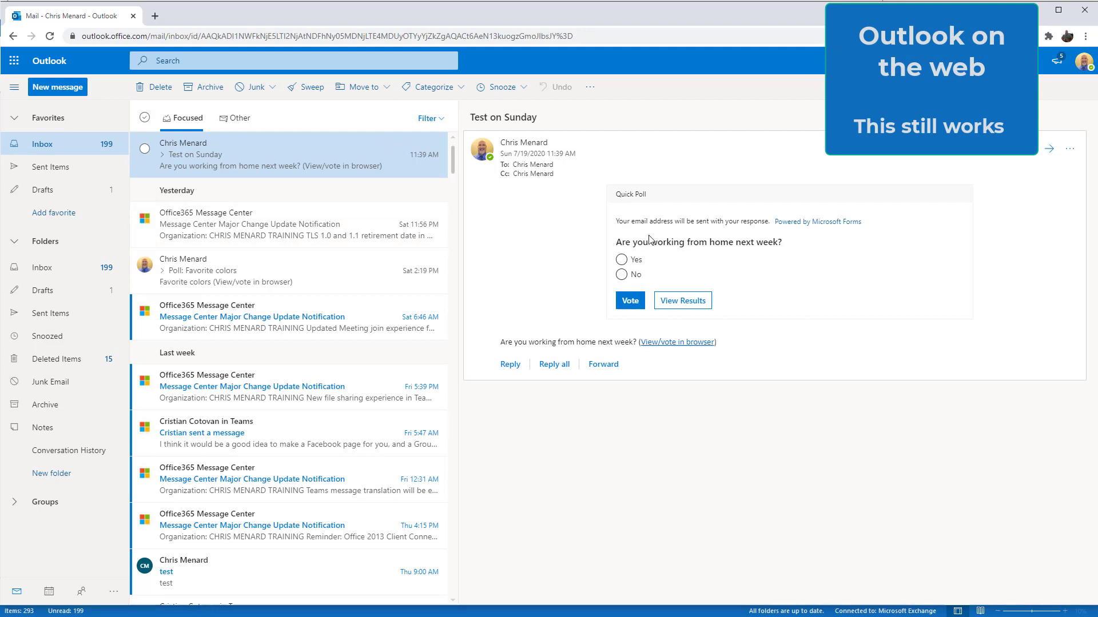
click(621, 262)
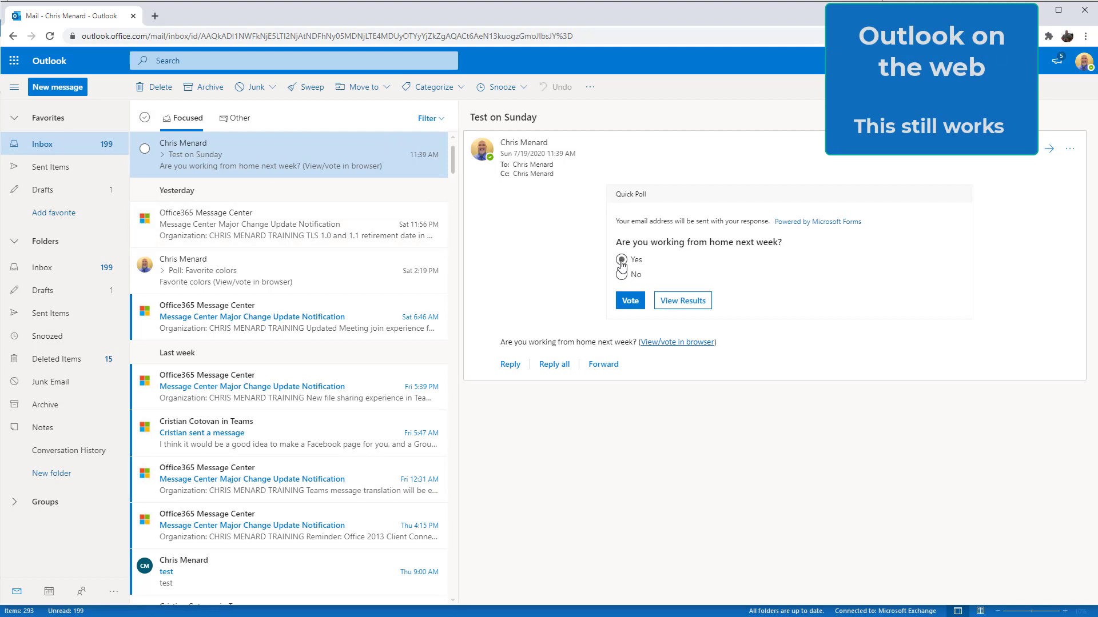
click(630, 301)
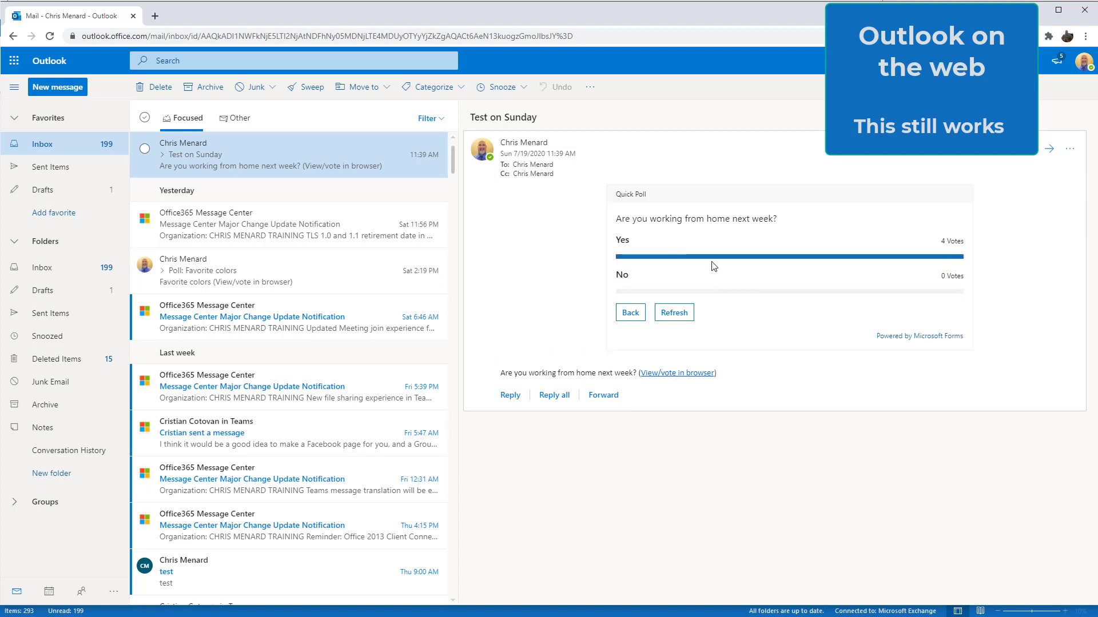
- Open the 'Are you working from home next week?' form in Microsoft Forms from the app launcher
click(13, 61)
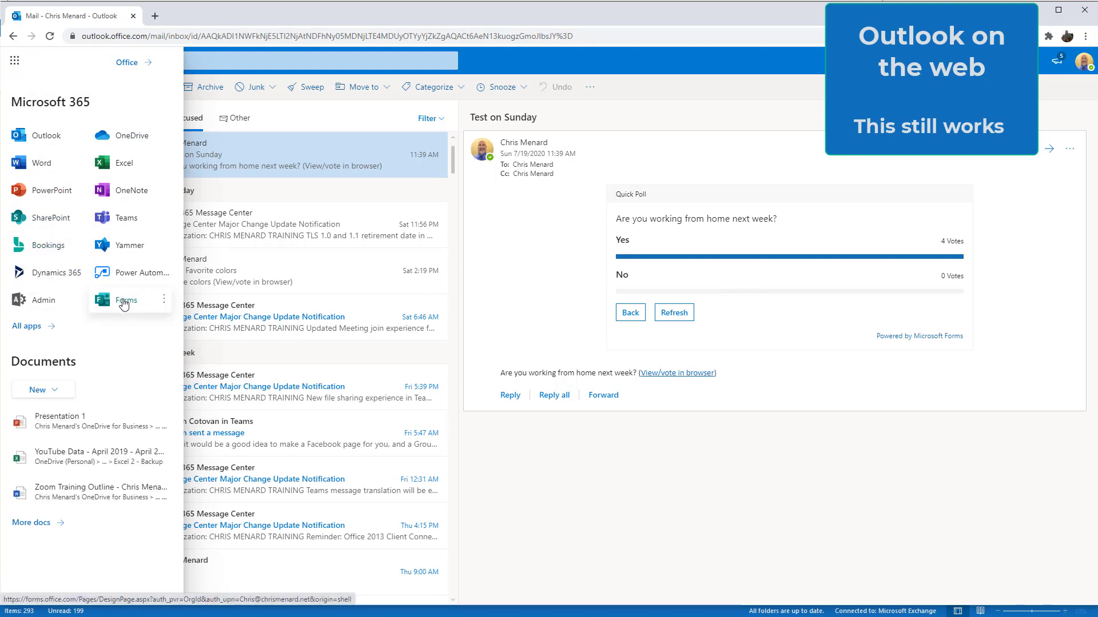
click(123, 302)
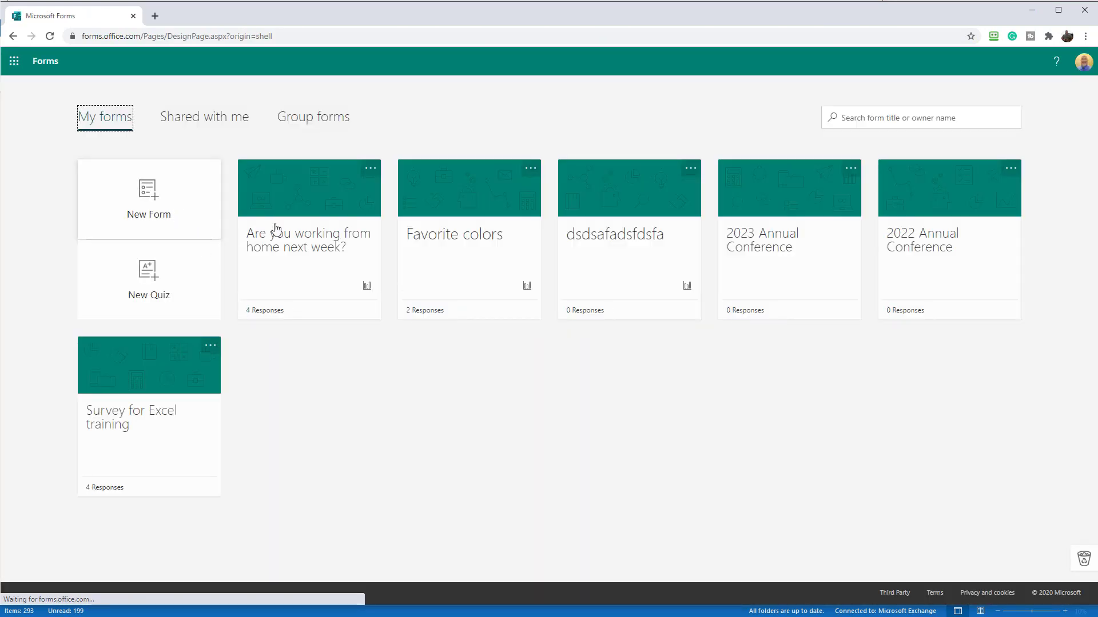
click(309, 248)
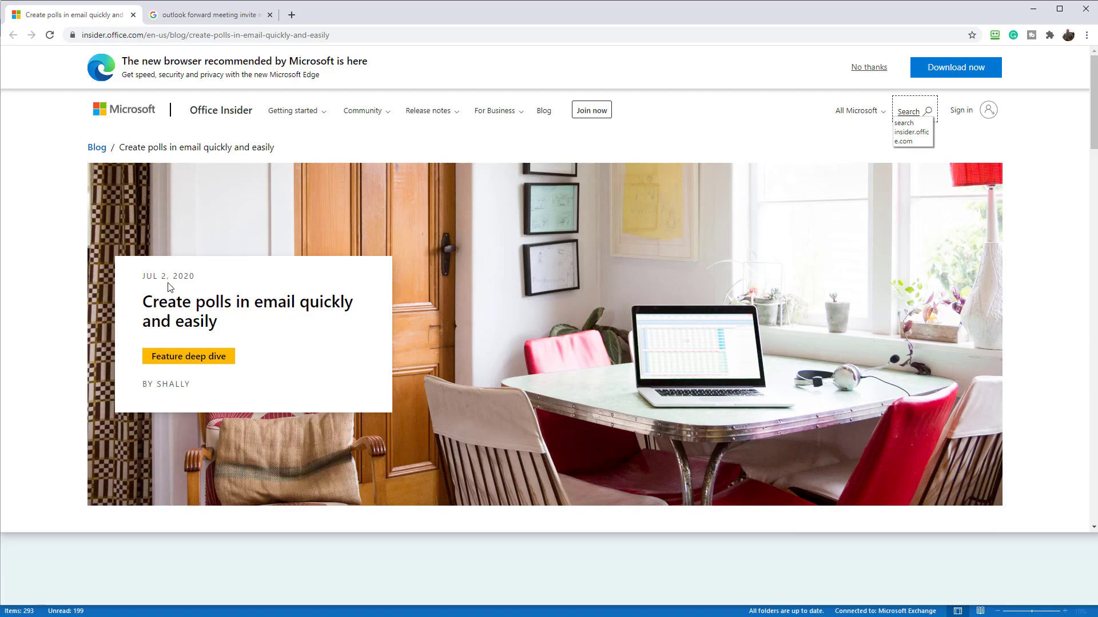
- Scroll the Office Insider post down to its Availability and Known Issues sections
scroll(647, 310, down, 10)
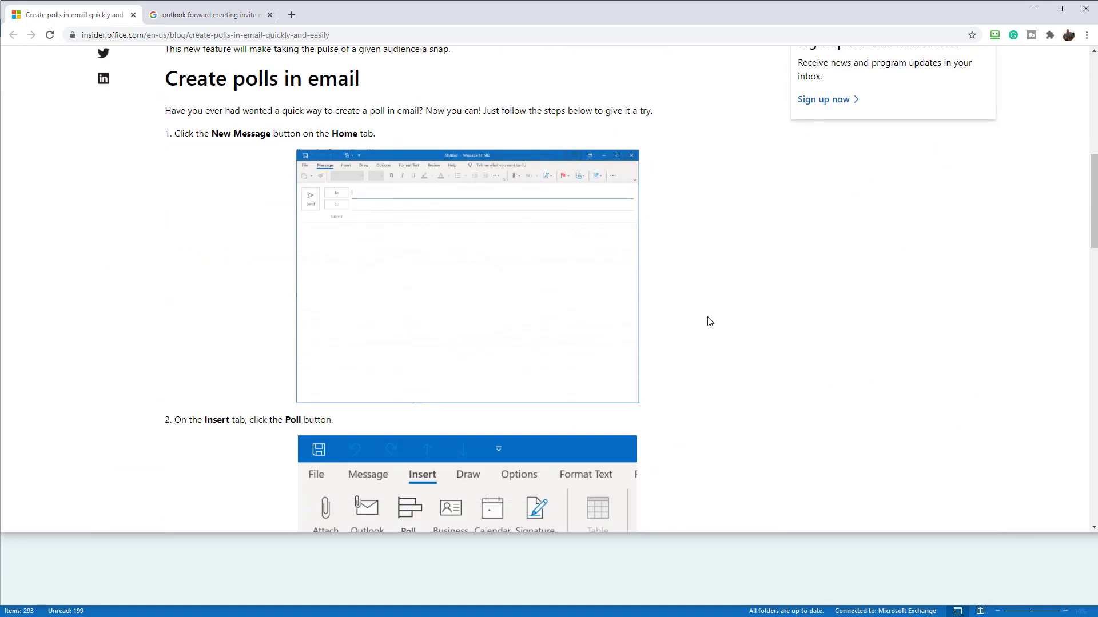
scroll(709, 322, down, 15)
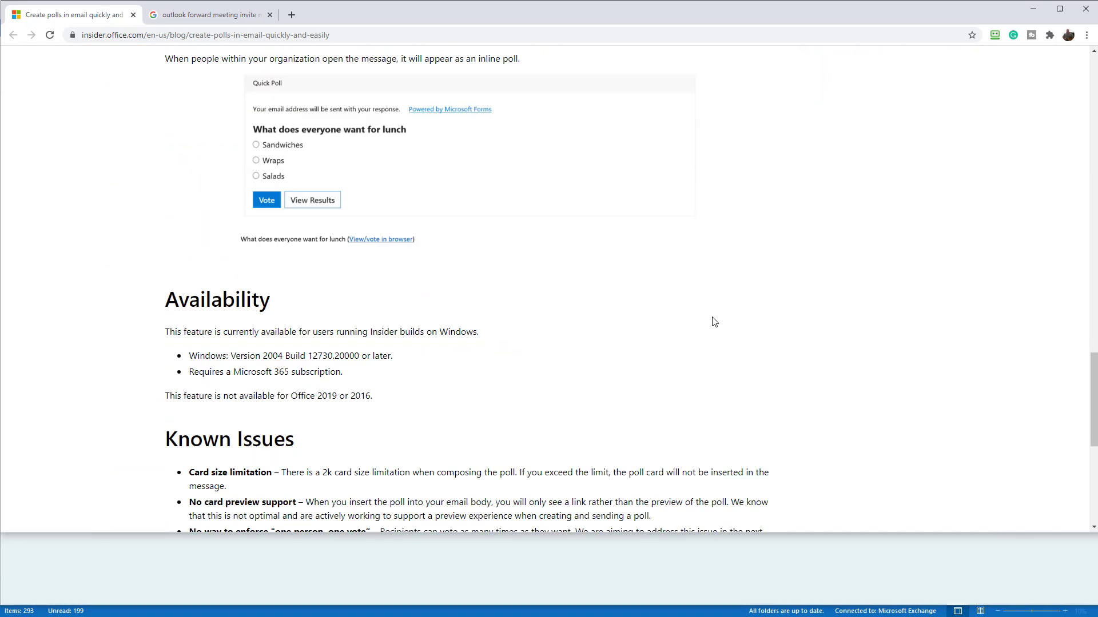
scroll(714, 322, down, 3)
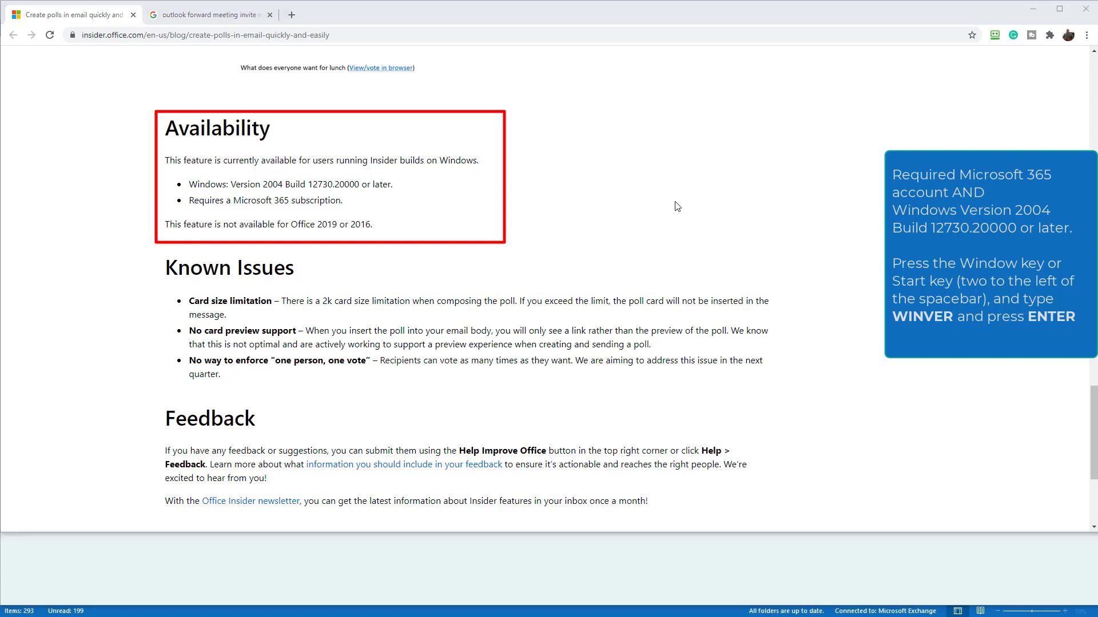
- Run winver to show Windows Version 2004 (OS Build 19041.388) and centre the dialog
key(super)
text(win)
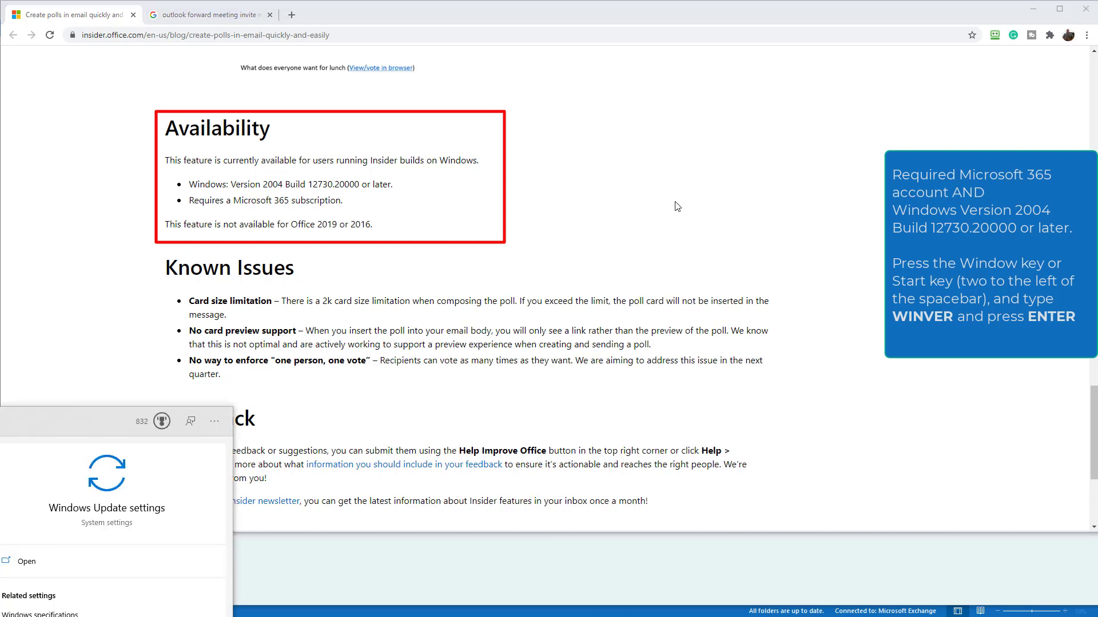
text(ver)
key(Return)
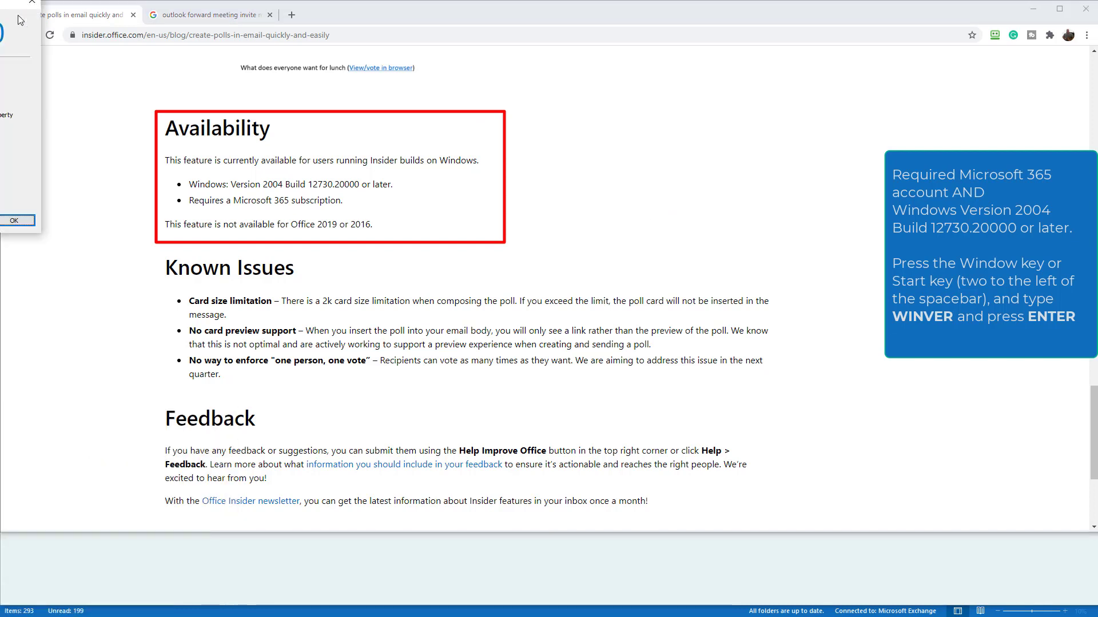
drag(15, 3, 567, 89)
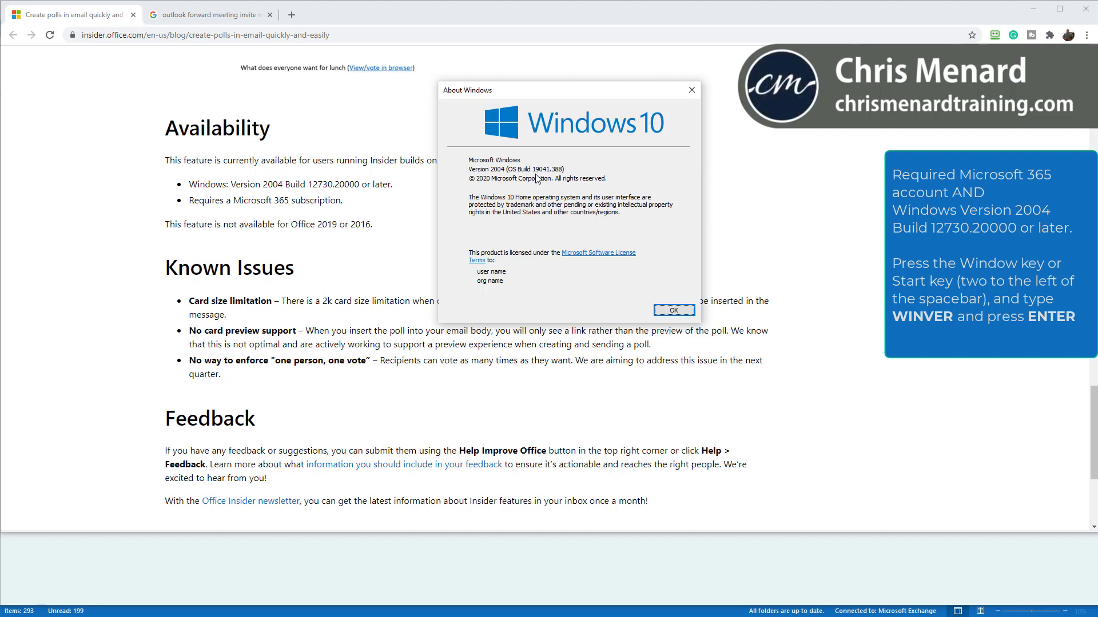
- Close About Windows and return the blog post to its Create polls in email section
click(674, 309)
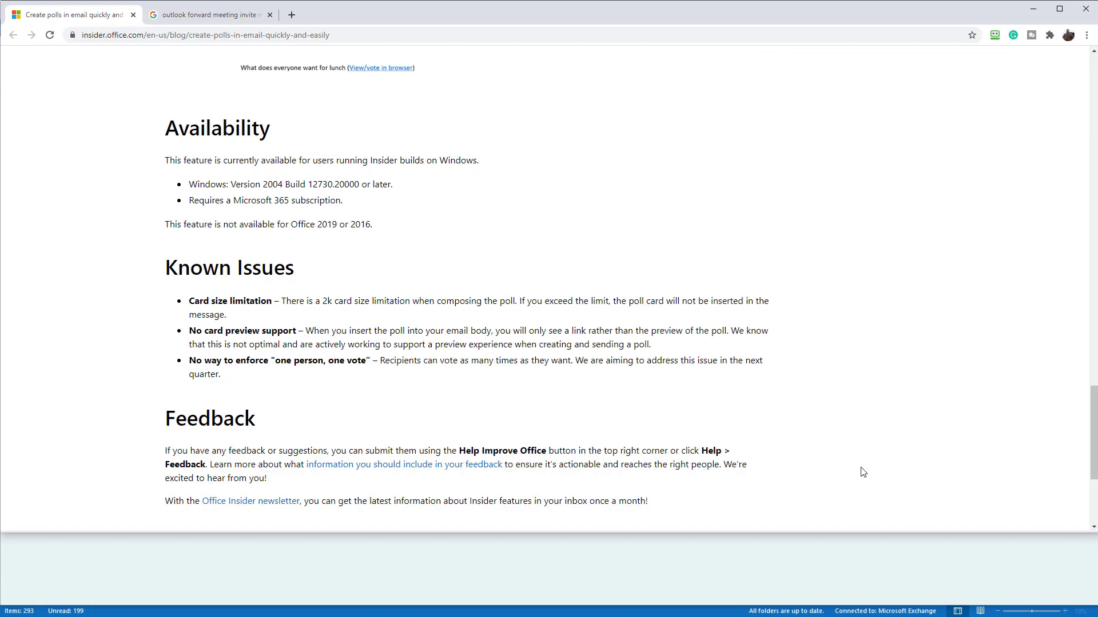
scroll(863, 473, up, 20)
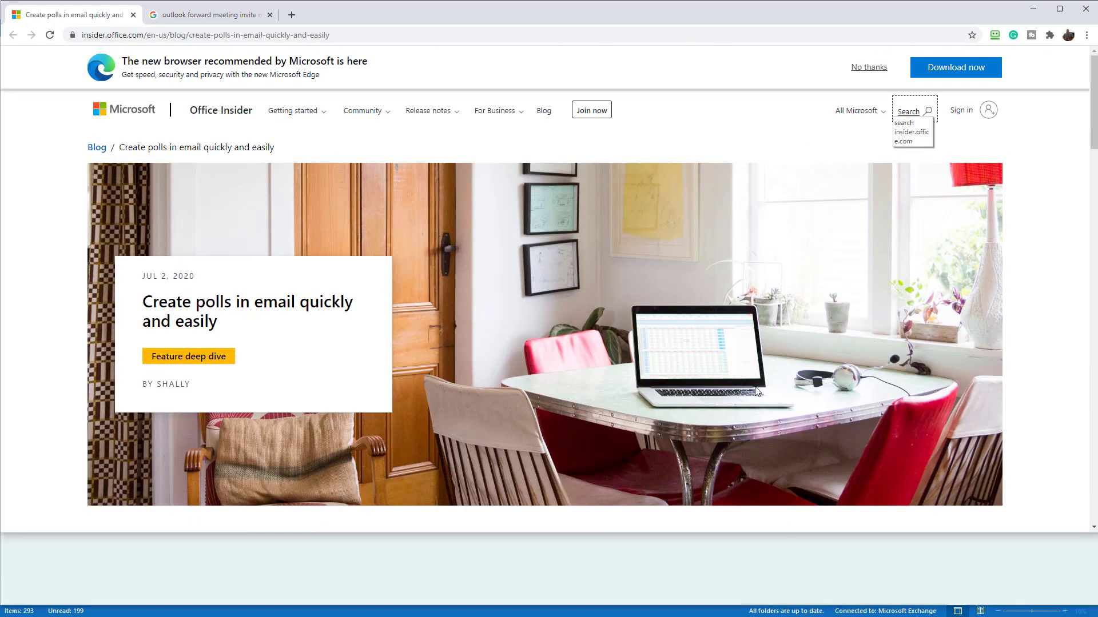
scroll(756, 392, down, 8)
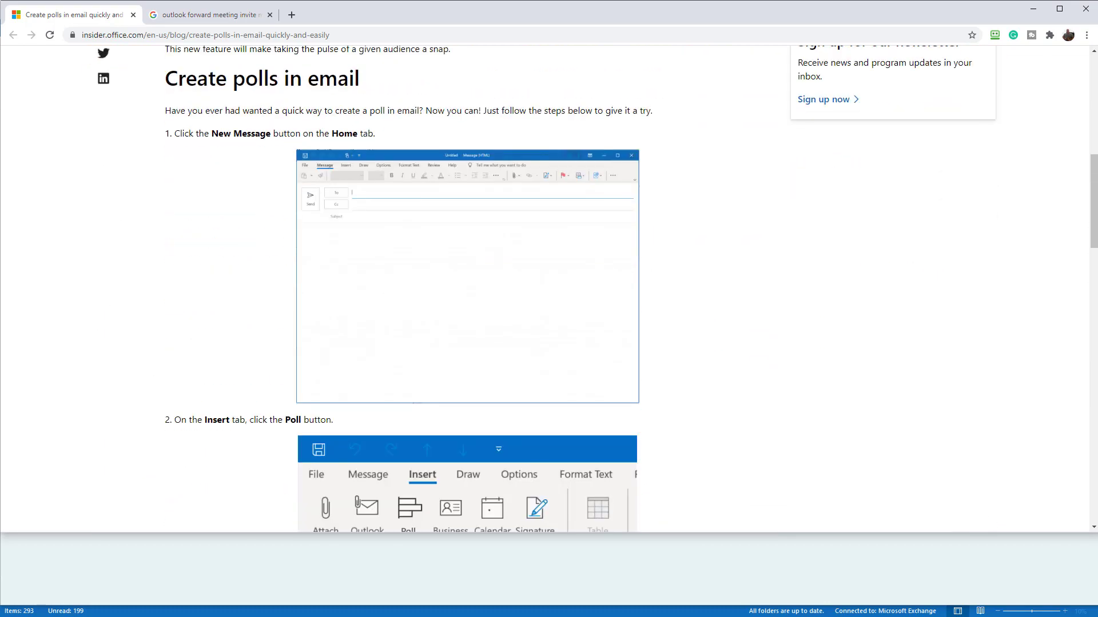